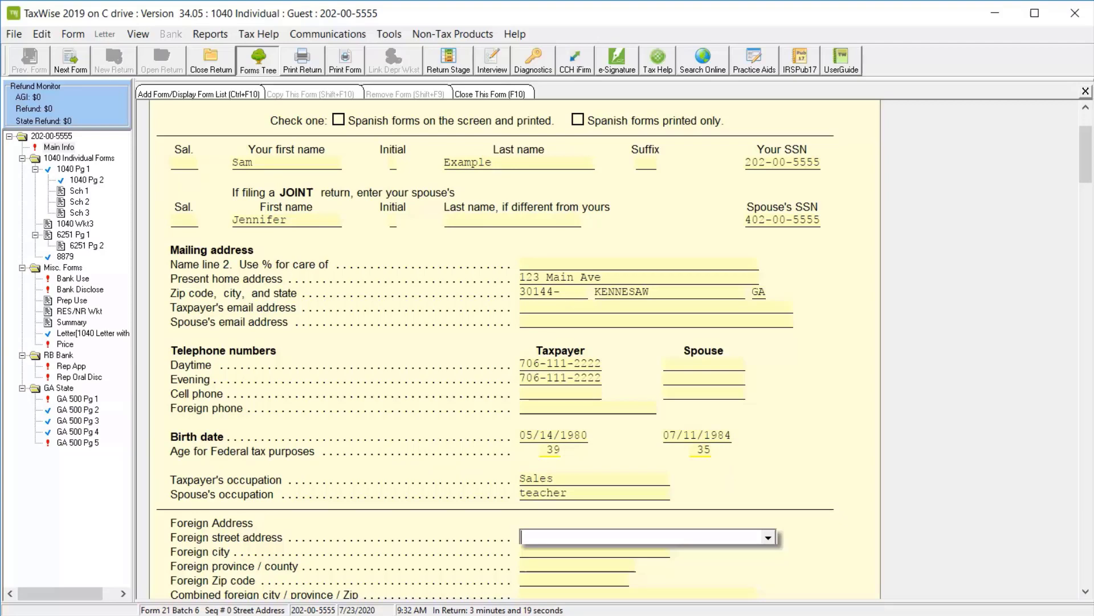
Answer No to the Form 8962 Marketplace health insurance question on Main Info.
{"action": "left_click_drag", "start_coordinate": [1086, 169], "coordinate": [1085, 217]}
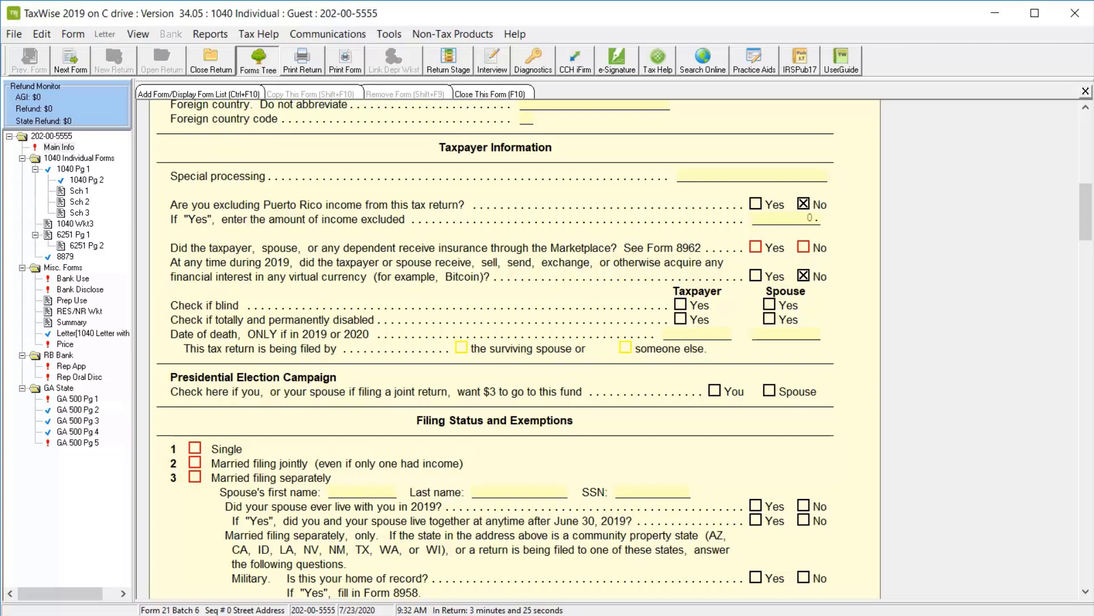
{"action": "left_click", "coordinate": [804, 247]}
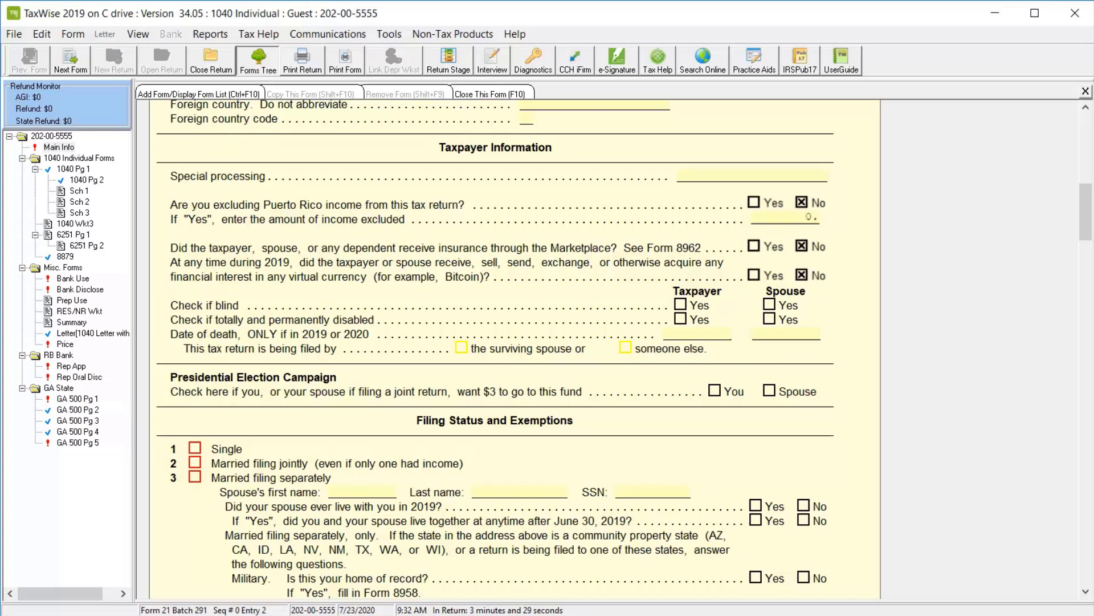
Set the filing status to Married filing jointly and bring the Dependents table into view.
{"action": "left_click", "coordinate": [194, 463]}
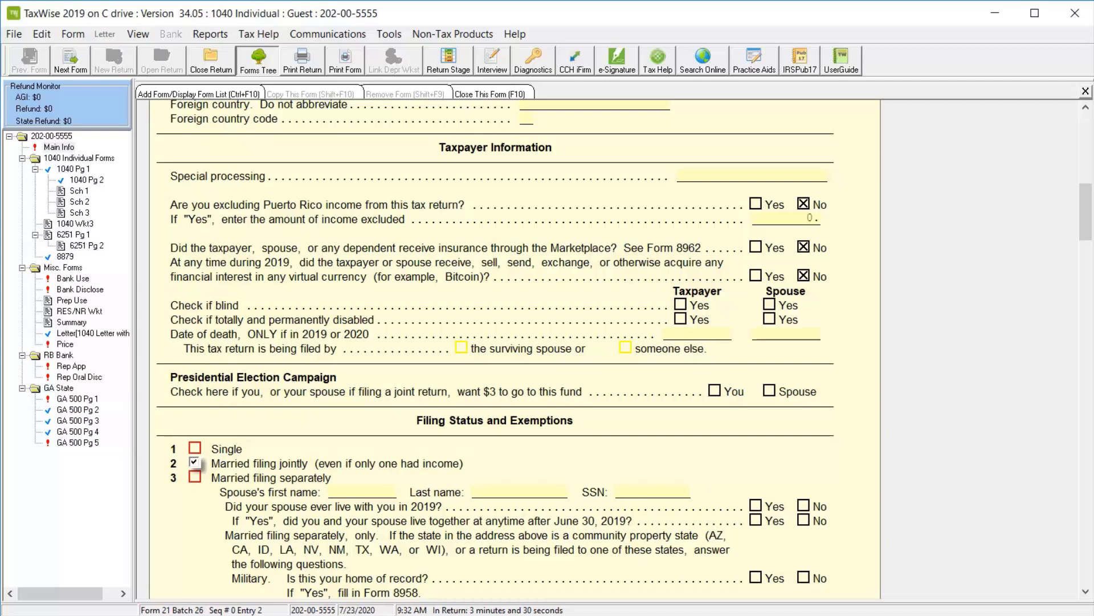
{"action": "left_click_drag", "start_coordinate": [1086, 223], "coordinate": [1086, 288]}
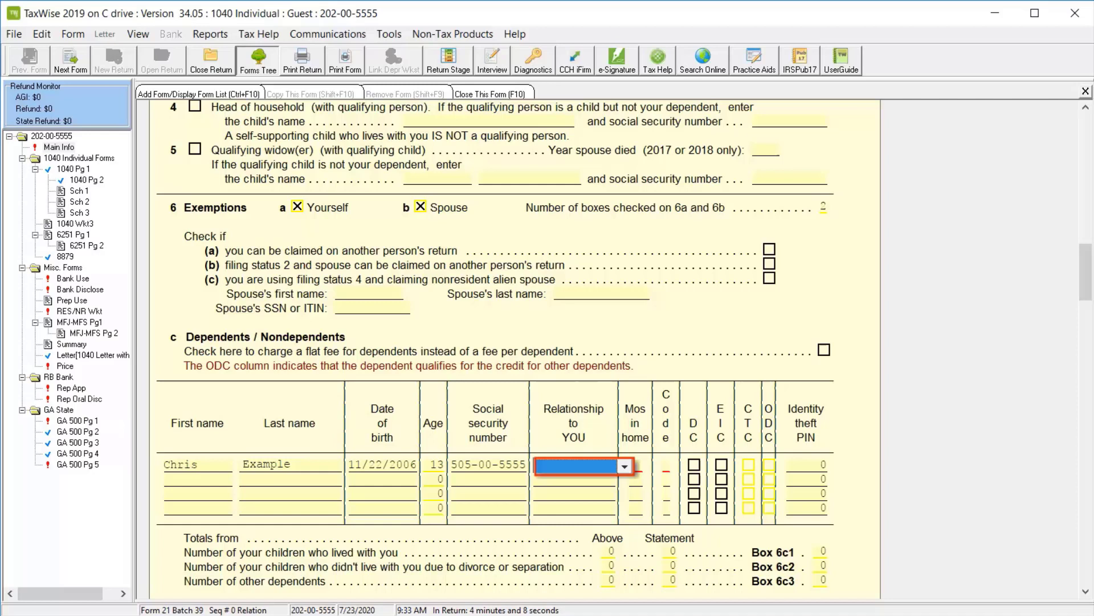
Set the dependent's relationship to SON and months lived in the home to 12.
{"action": "key", "text": "alt+Down"}
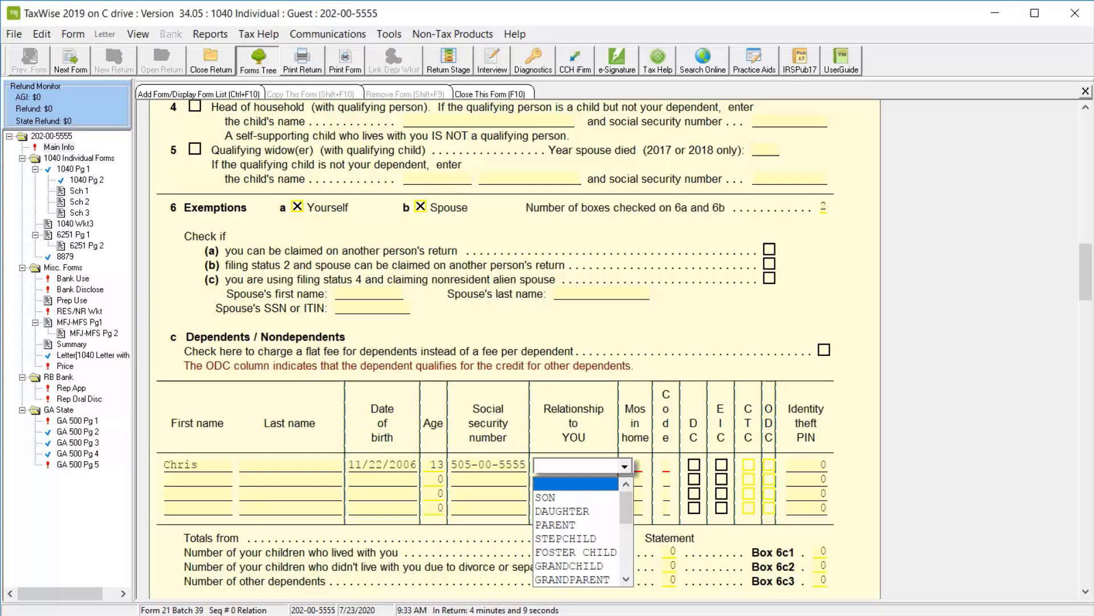
{"action": "key", "text": "Down"}
{"action": "key", "text": "Tab"}
{"action": "key", "text": "alt+Down"}
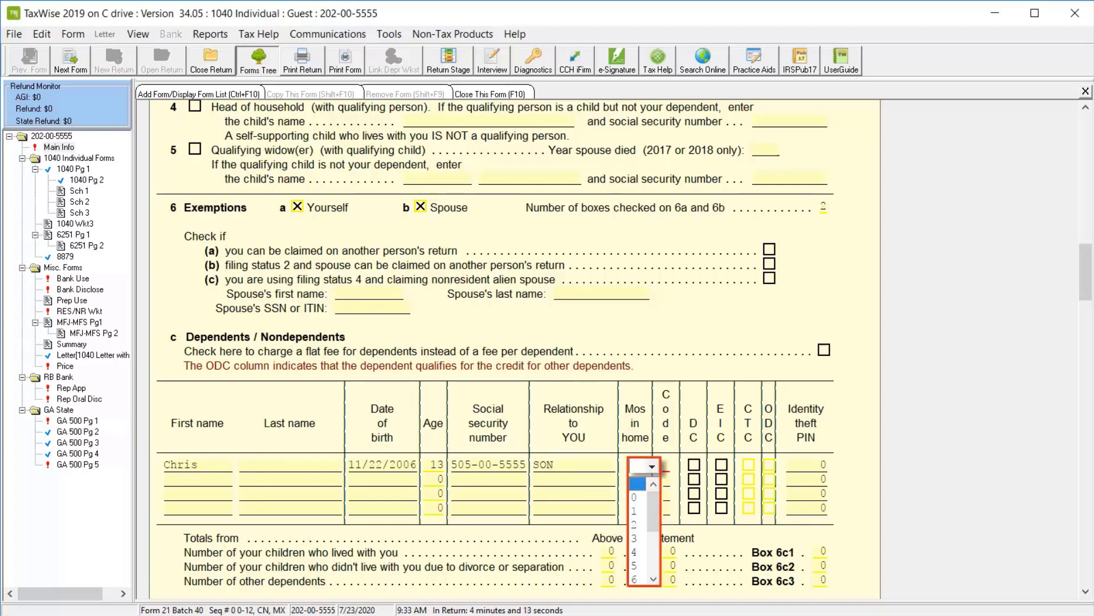
{"action": "left_click_drag", "start_coordinate": [653, 508], "coordinate": [657, 553]}
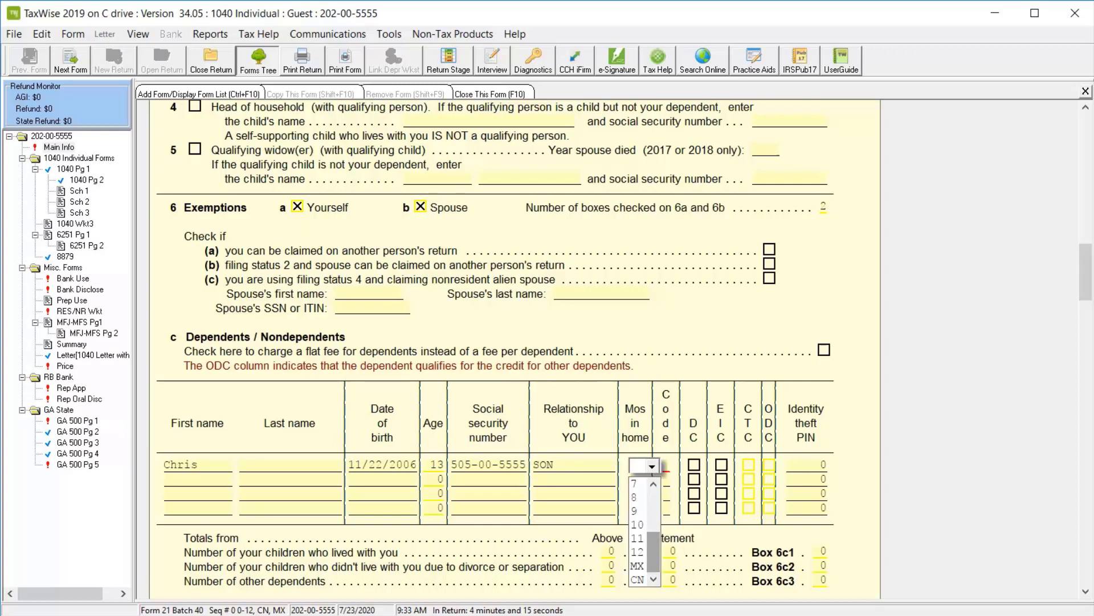
{"action": "type", "text": "12"}
{"action": "key", "text": "Return"}
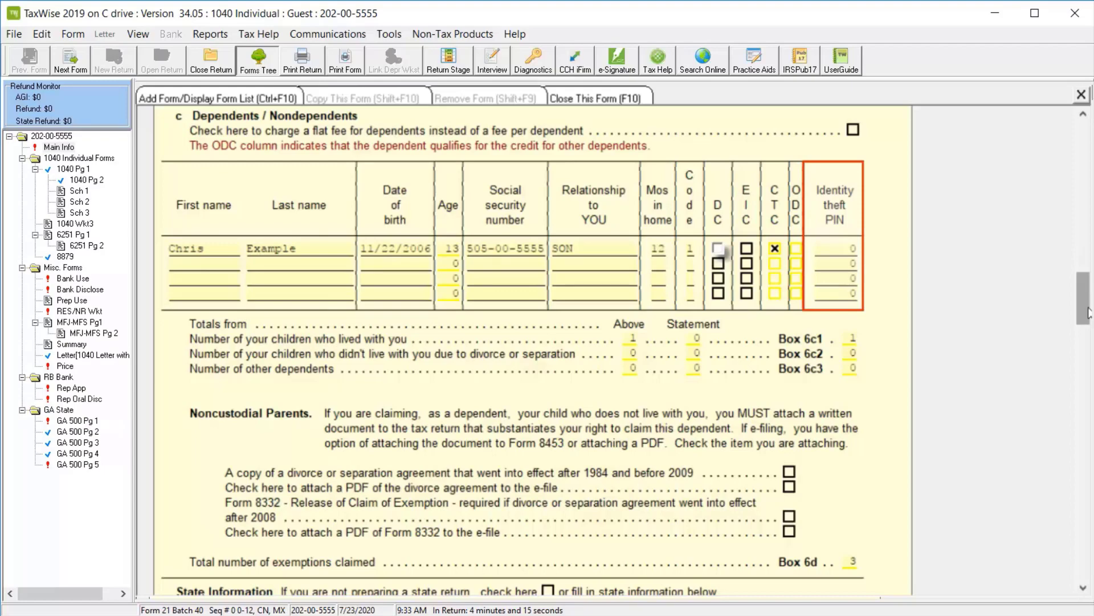
{"action": "left_click_drag", "start_coordinate": [1087, 312], "coordinate": [1085, 352]}
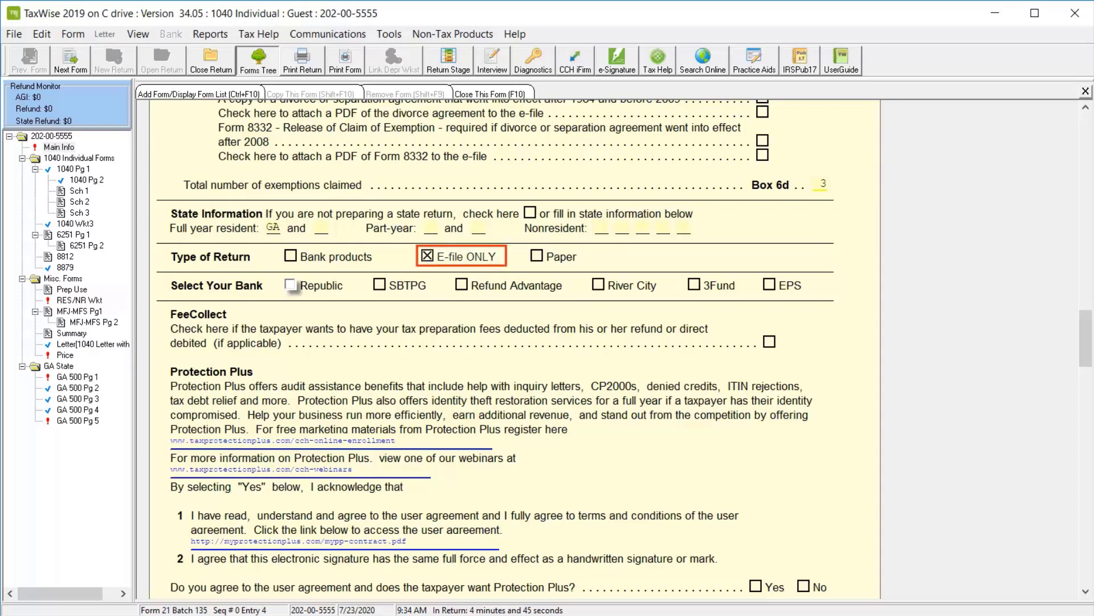
{"action": "scroll", "coordinate": [1088, 330], "scroll_direction": "down", "scroll_amount": 2}
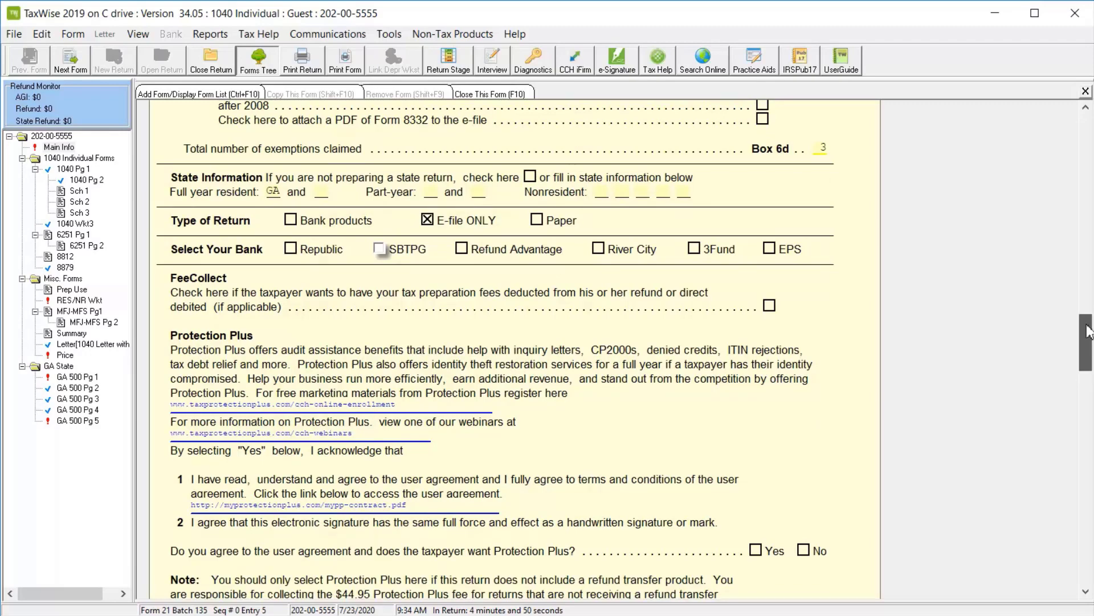
{"action": "left_click_drag", "start_coordinate": [1088, 330], "coordinate": [1089, 380]}
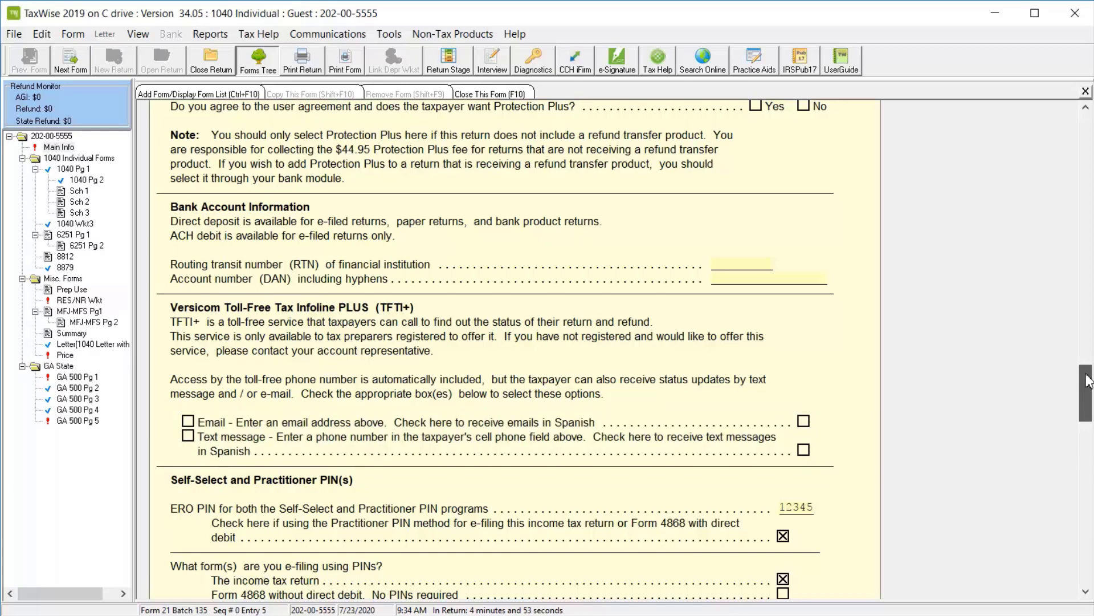
{"action": "left_click_drag", "start_coordinate": [1087, 381], "coordinate": [1086, 417]}
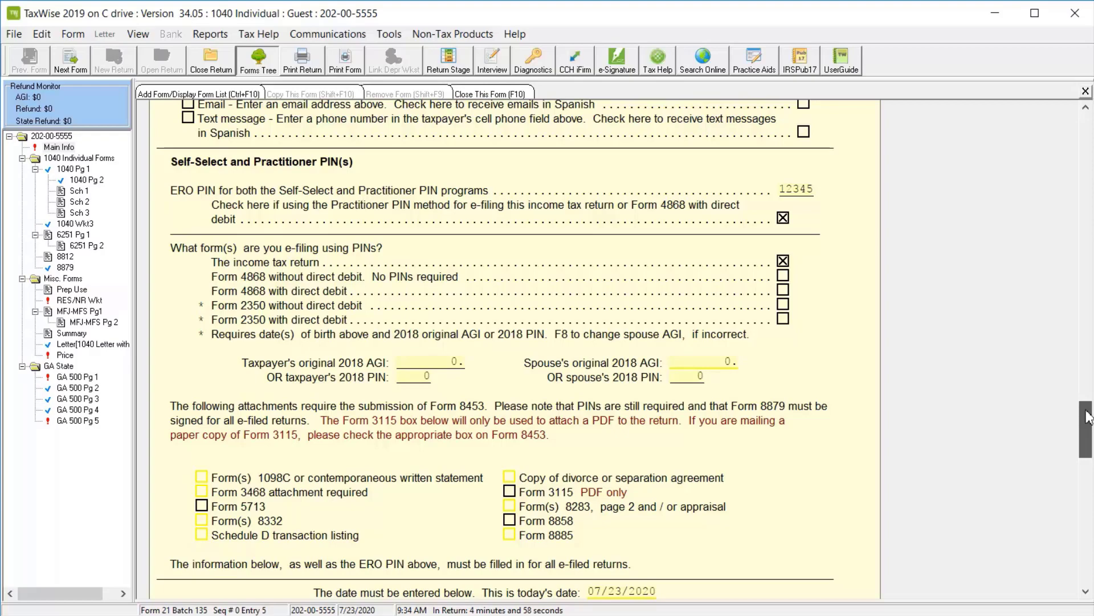
{"action": "left_click_drag", "start_coordinate": [1086, 418], "coordinate": [1089, 487]}
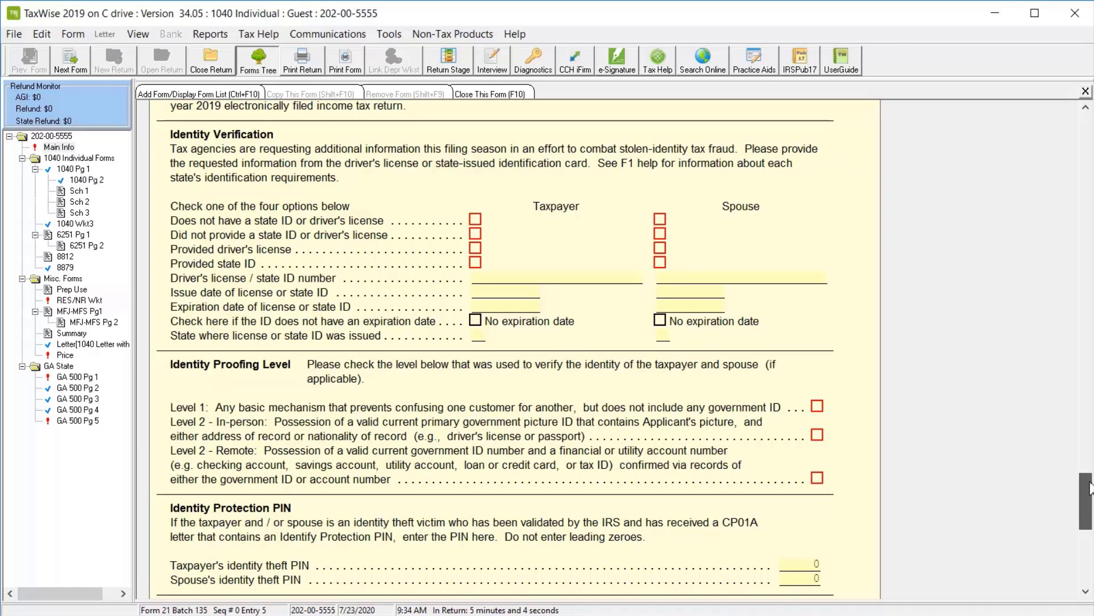
{"action": "left_click_drag", "start_coordinate": [1090, 487], "coordinate": [1090, 529]}
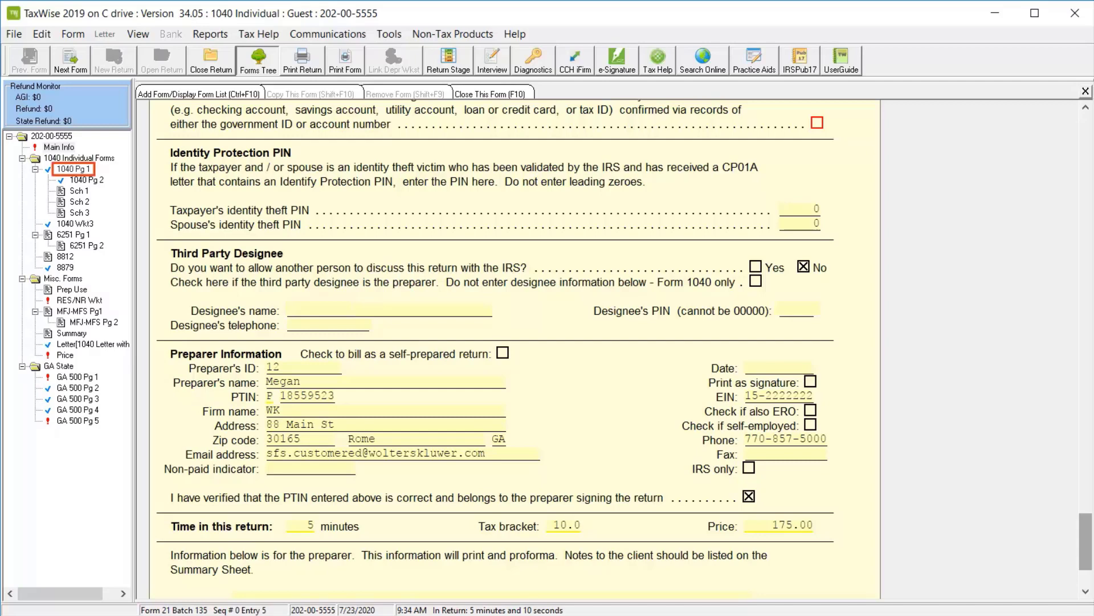
Display Form 1040 page 1 and scroll down to its Income lines.
{"action": "left_click", "coordinate": [72, 168]}
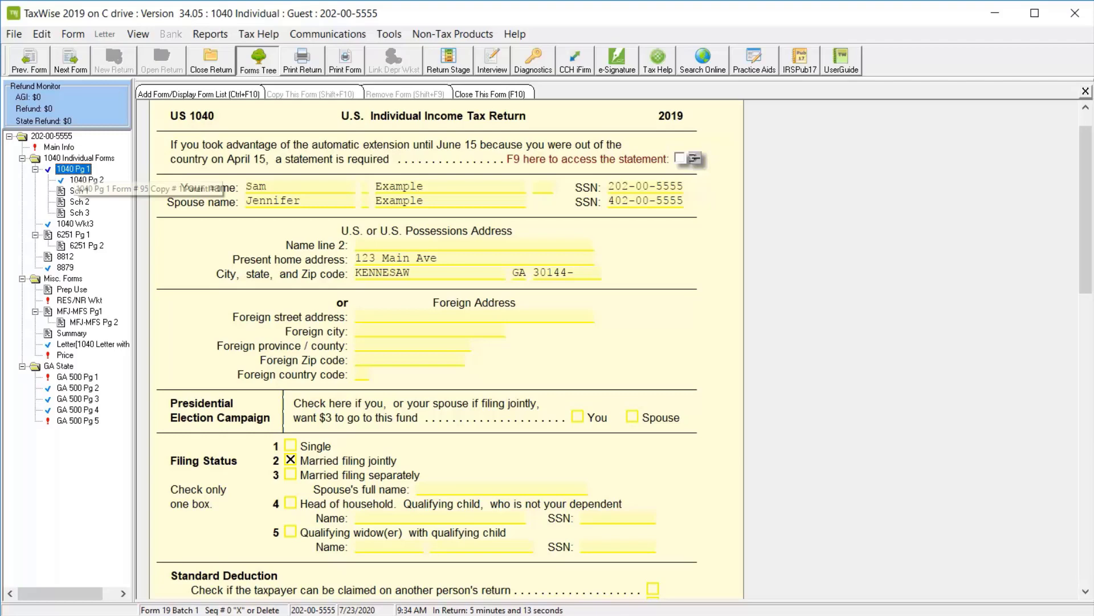
{"action": "left_click_drag", "start_coordinate": [1083, 224], "coordinate": [1083, 476]}
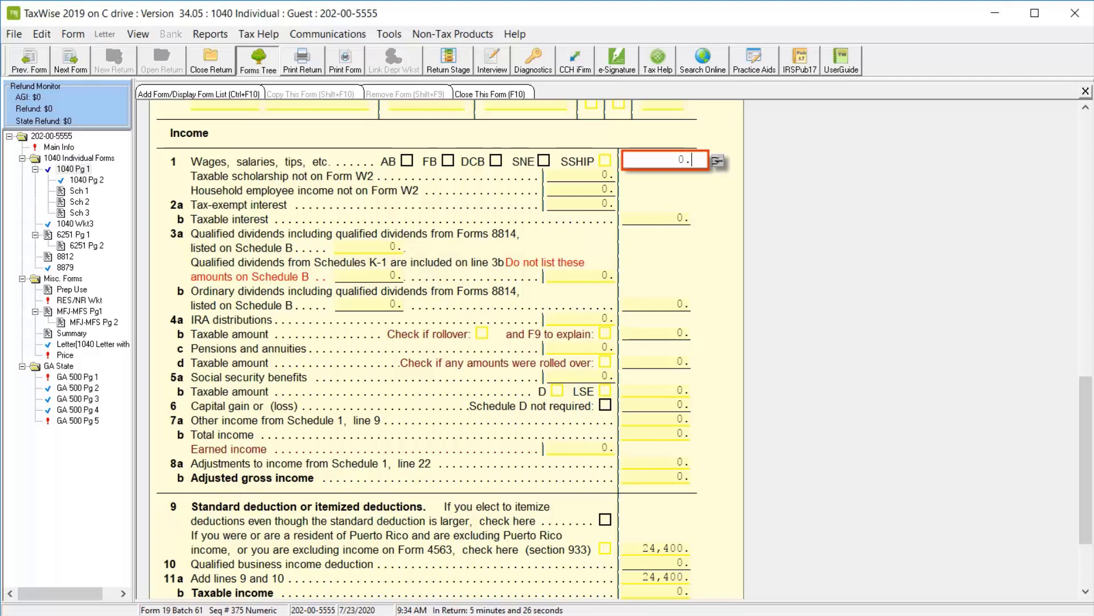
Create a new W-2 linked to the wages line, marked as the taxpayer's with their address.
{"action": "key", "text": "F9"}
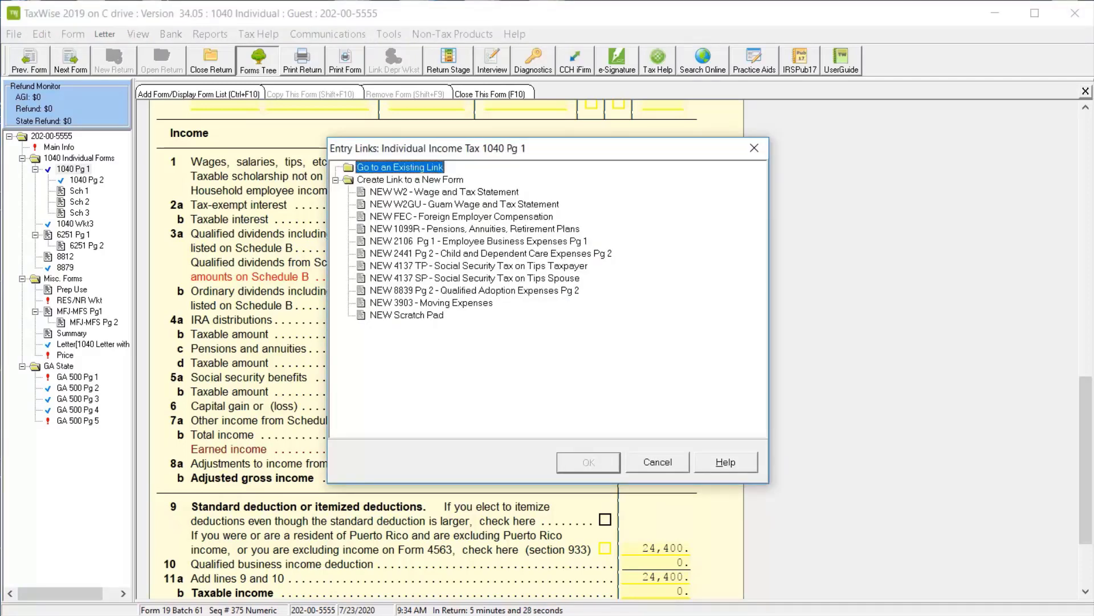
{"action": "left_click", "coordinate": [444, 191]}
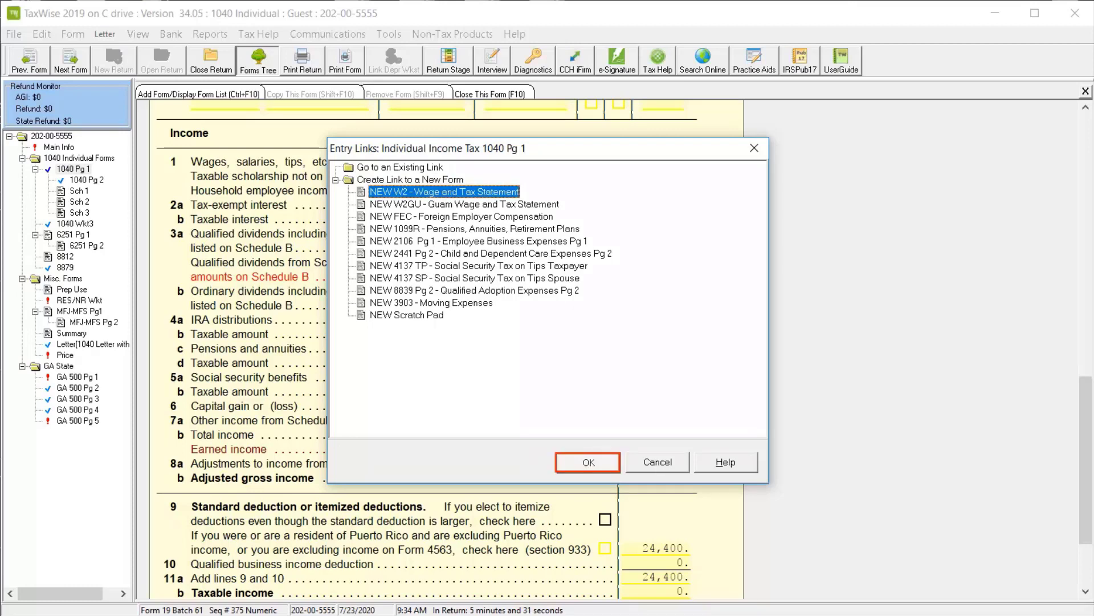
{"action": "key", "text": "Return"}
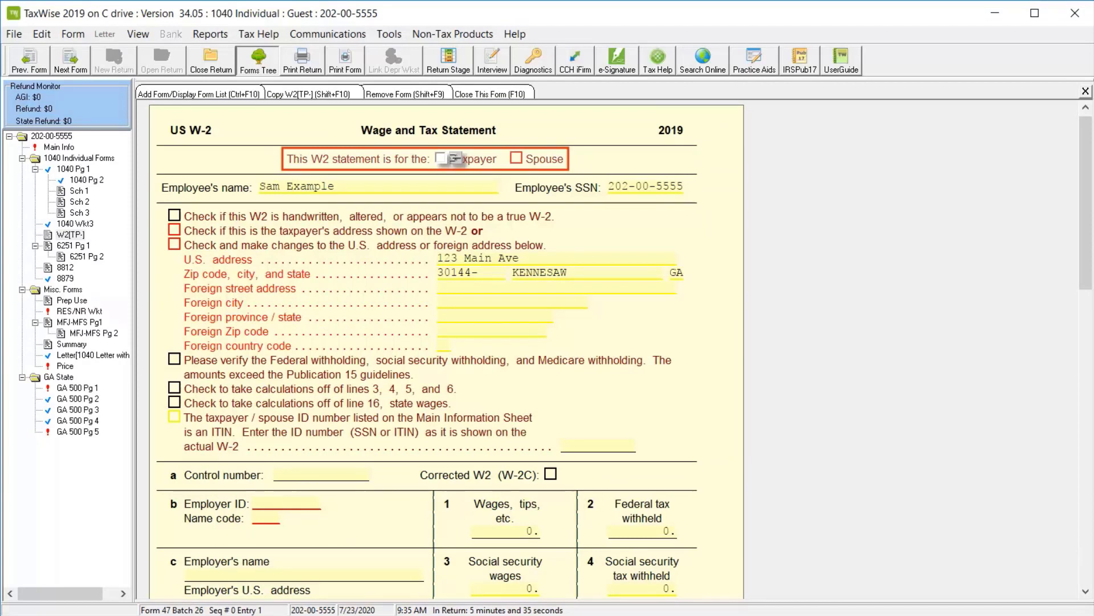
{"action": "key", "text": "x"}
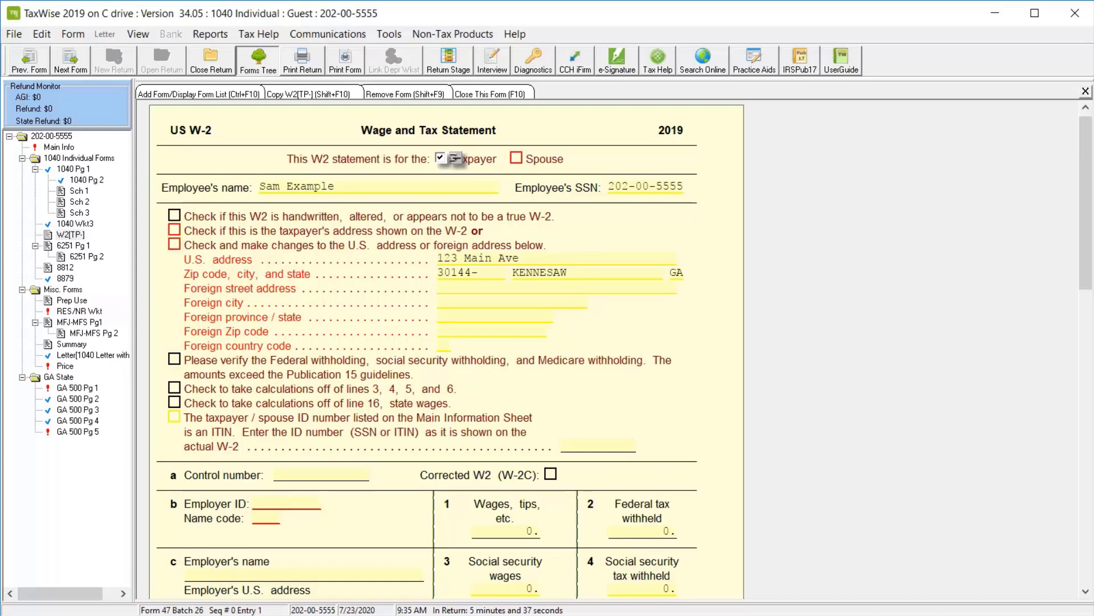
{"action": "key", "text": "x"}
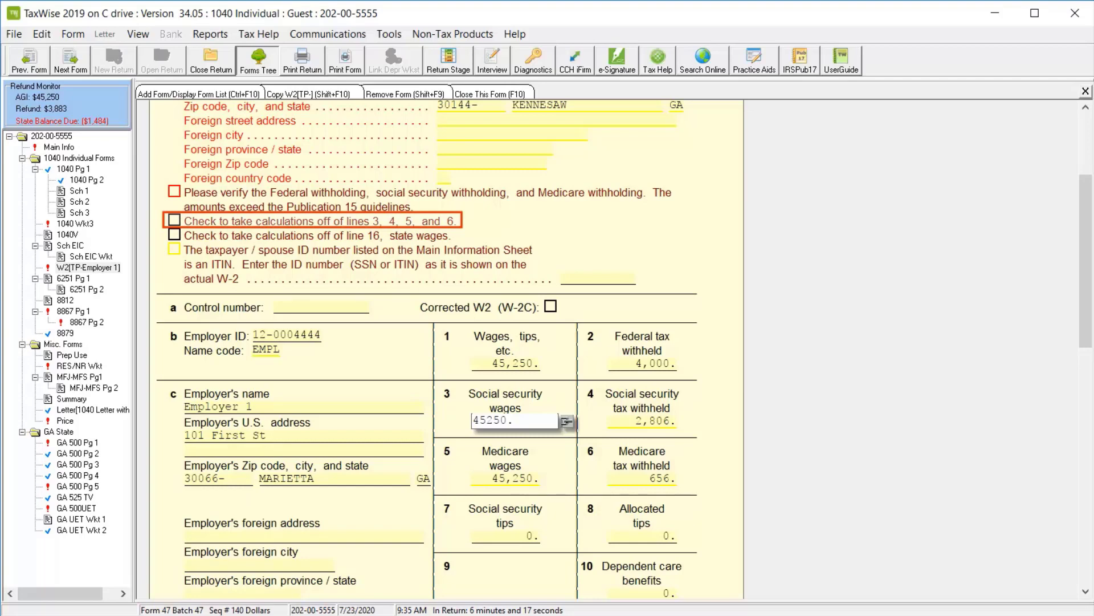
{"action": "scroll", "coordinate": [1089, 289], "scroll_direction": "down", "scroll_amount": 3}
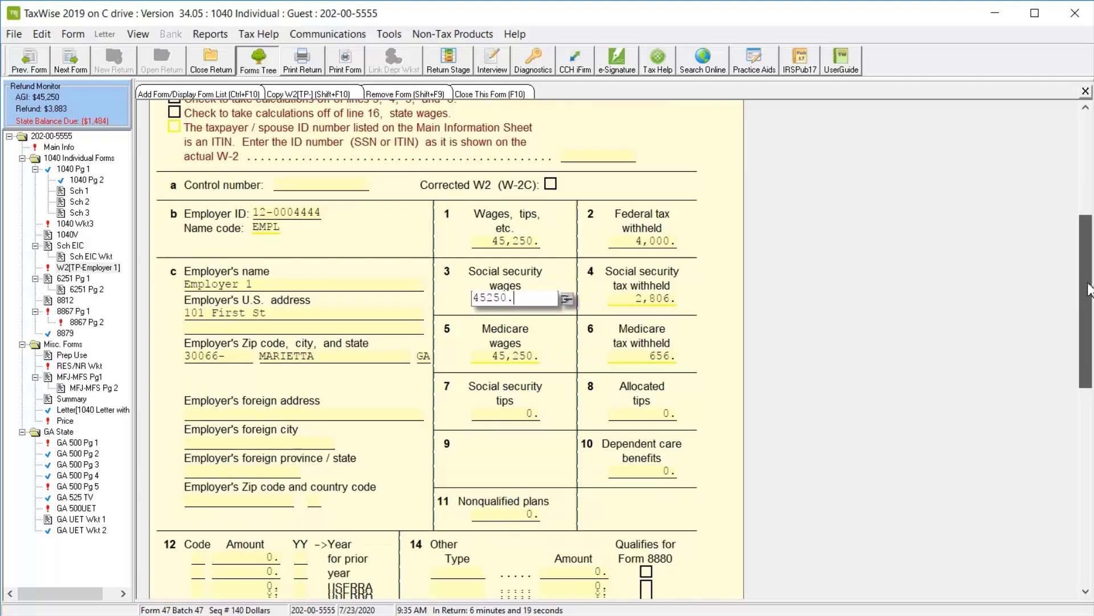
{"action": "left_click_drag", "start_coordinate": [1089, 289], "coordinate": [1091, 373]}
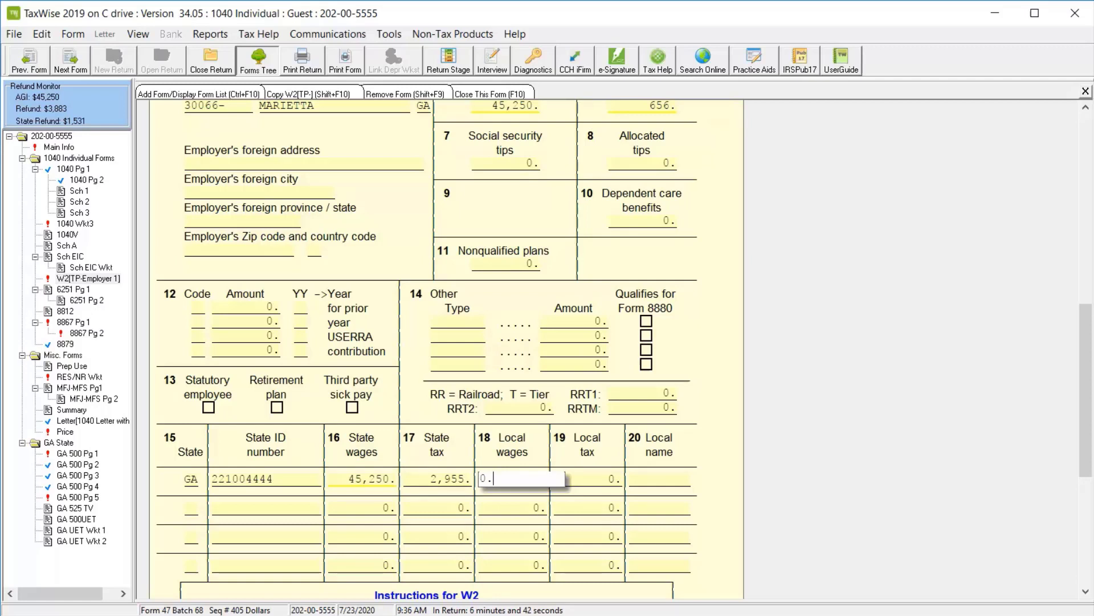
Review 1040 pages 1 and 2 down to the 3,883 refund section.
{"action": "left_click", "coordinate": [72, 169]}
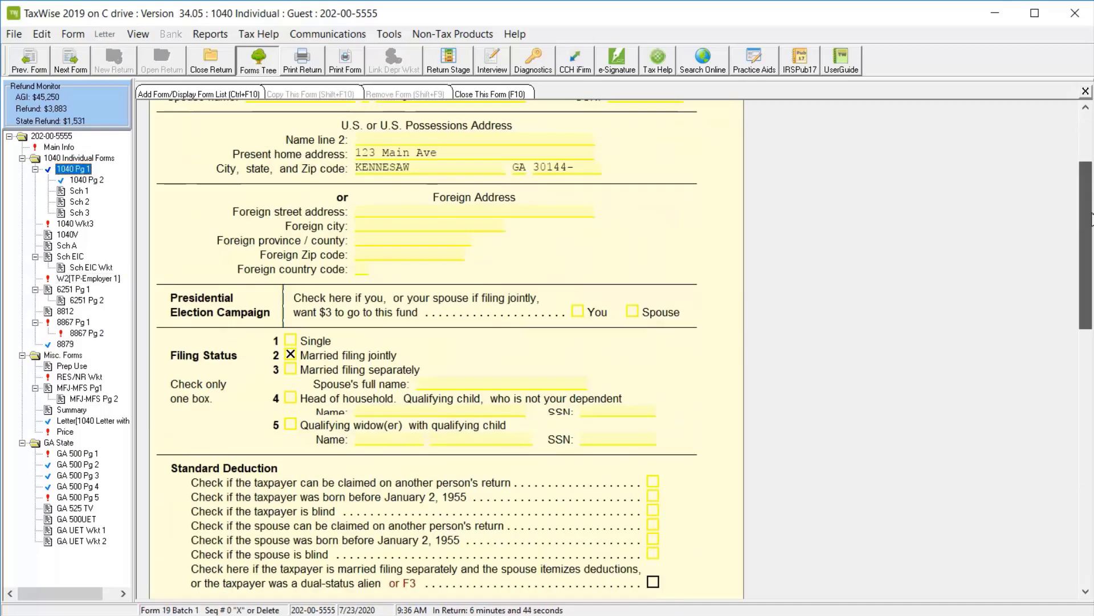
{"action": "scroll", "coordinate": [426, 349], "scroll_direction": "down", "scroll_amount": 10}
{"action": "scroll", "coordinate": [427, 350], "scroll_direction": "down", "scroll_amount": 1}
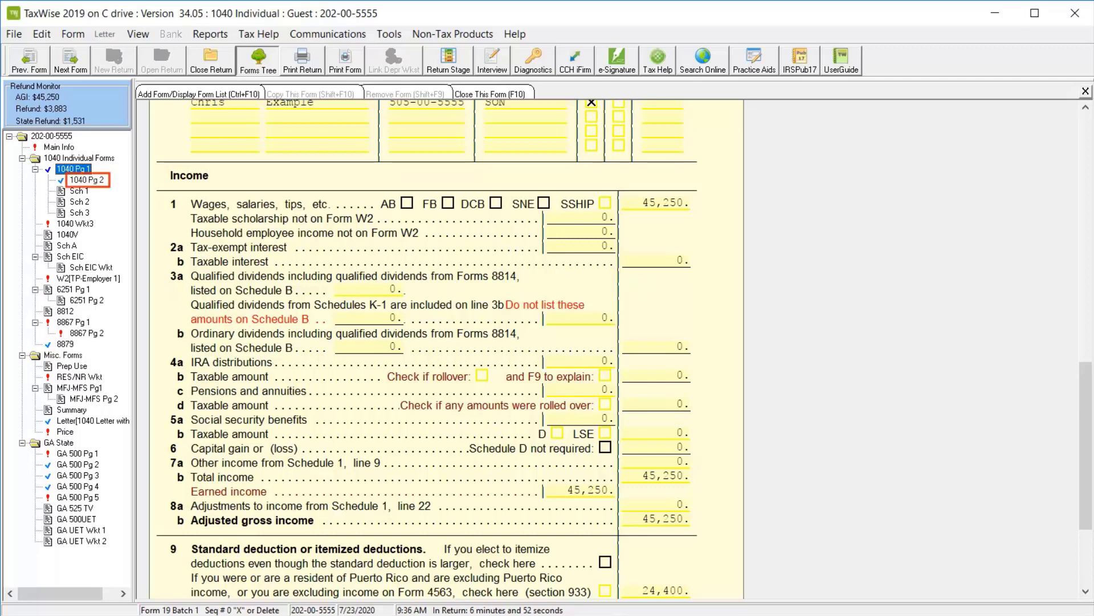
{"action": "left_click", "coordinate": [87, 180]}
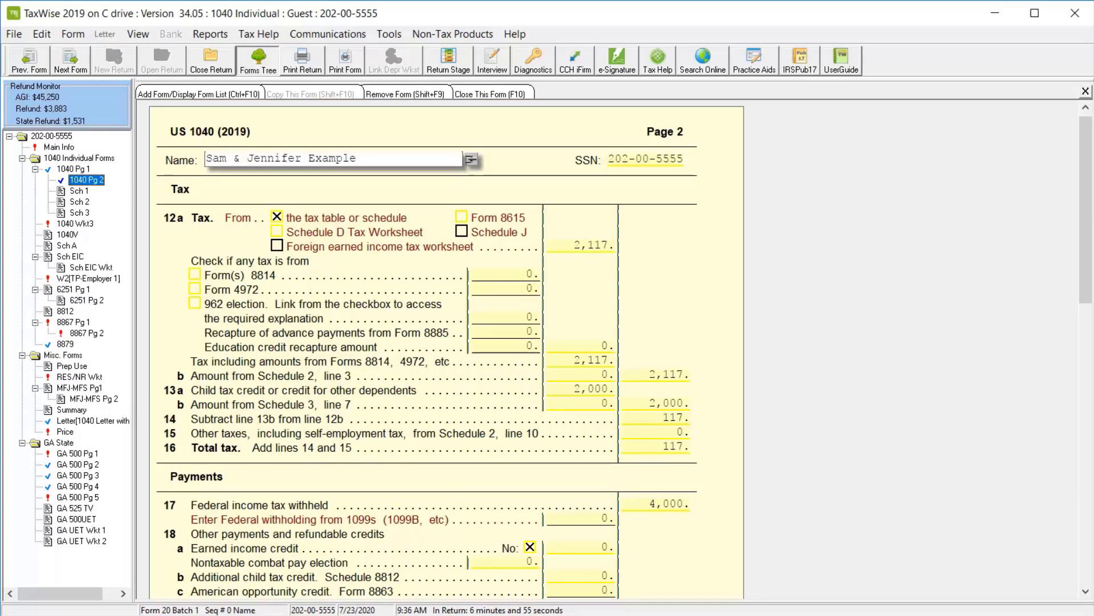
{"action": "scroll", "coordinate": [445, 342], "scroll_direction": "down", "scroll_amount": 1}
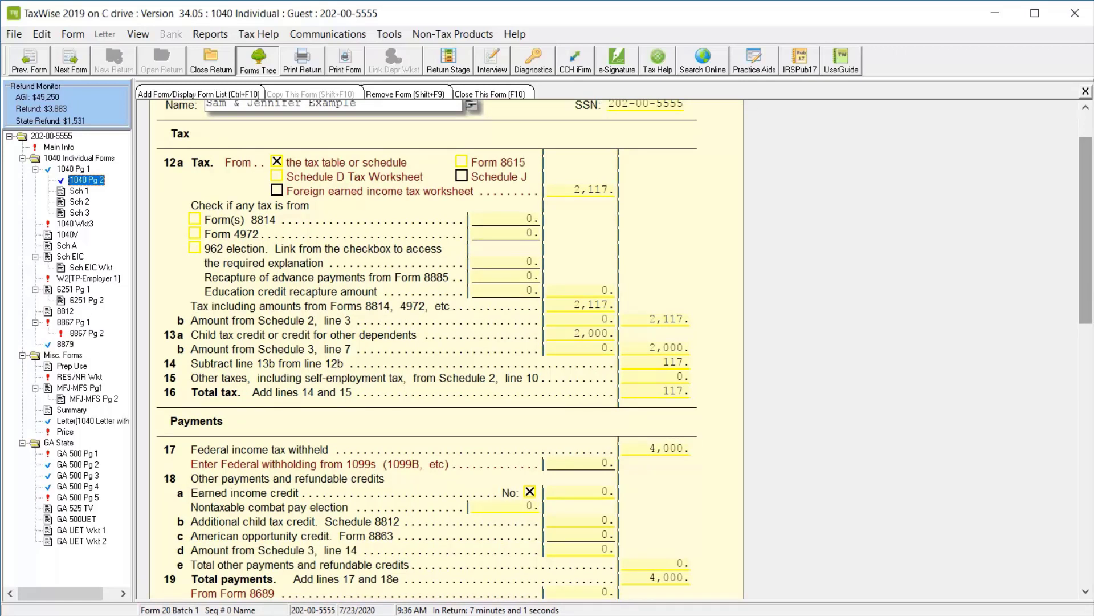
{"action": "scroll", "coordinate": [427, 347], "scroll_direction": "down", "scroll_amount": 4}
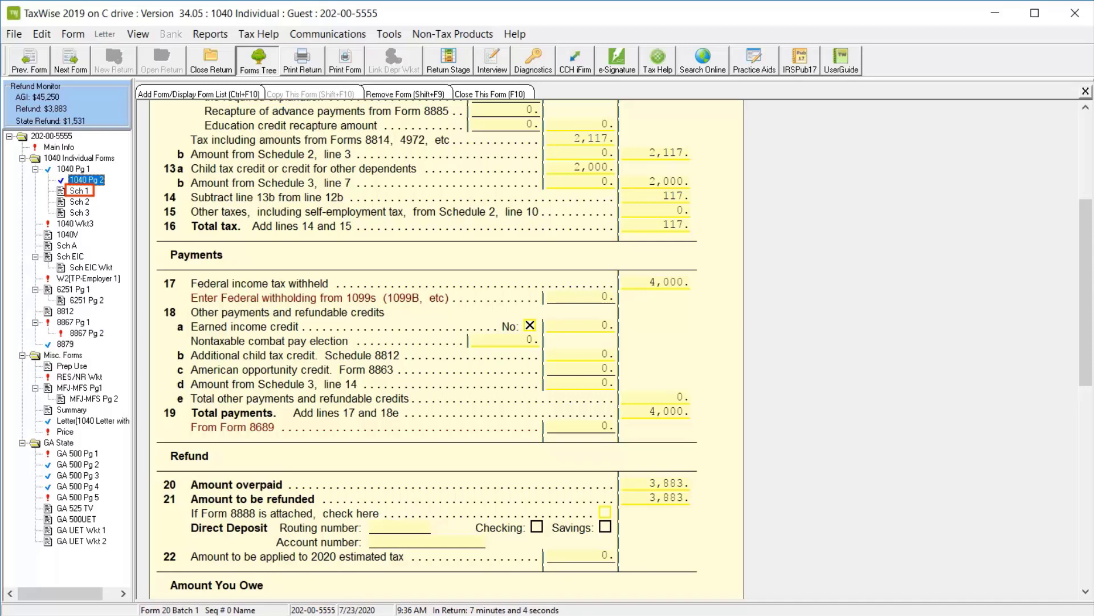
On Schedule 1, answer No to the state refund itemizing question and scroll to Part II.
{"action": "left_click", "coordinate": [79, 191]}
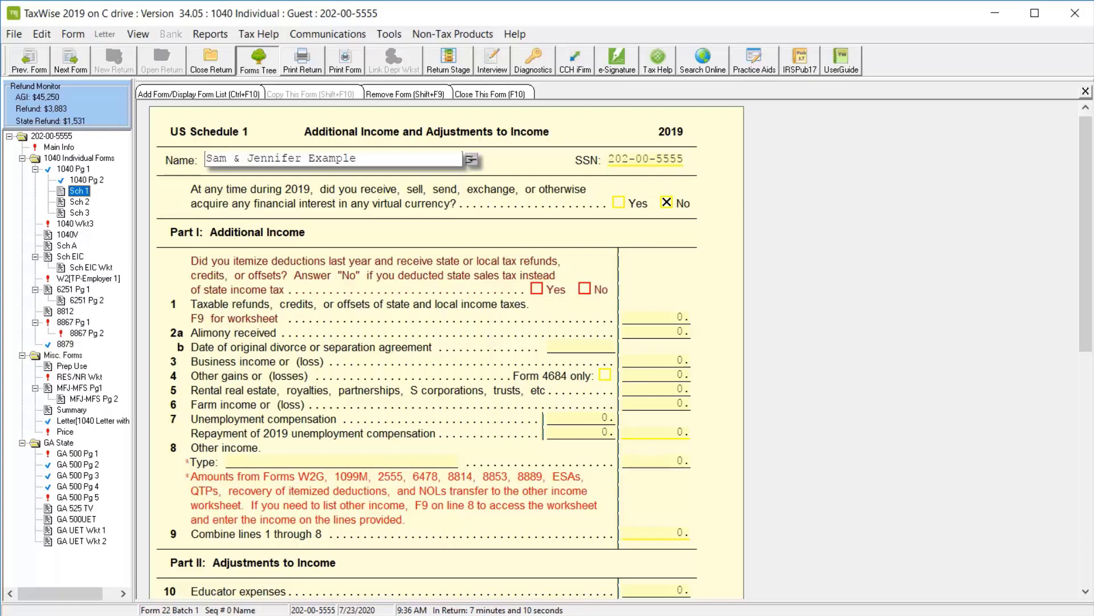
{"action": "left_click", "coordinate": [585, 289]}
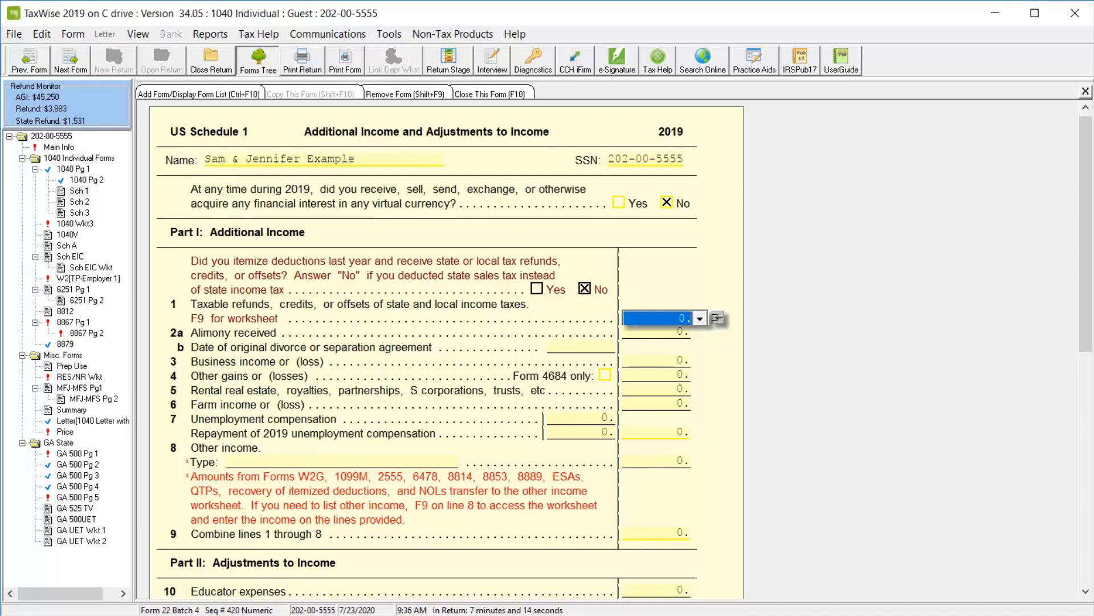
{"action": "left_click_drag", "start_coordinate": [1086, 220], "coordinate": [1089, 385]}
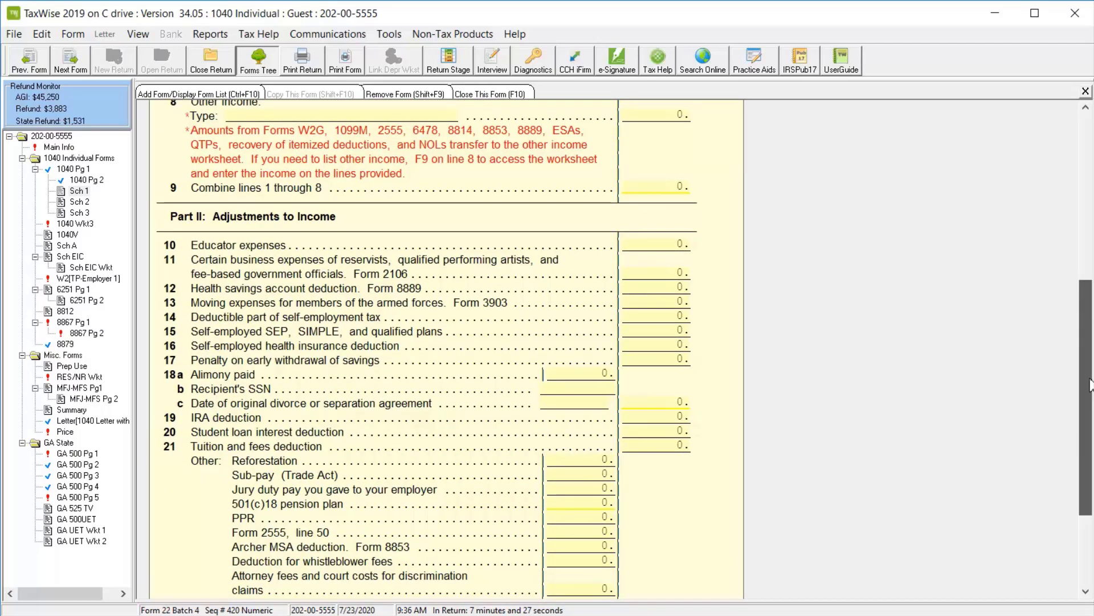
{"action": "left_click_drag", "start_coordinate": [1089, 384], "coordinate": [1089, 384]}
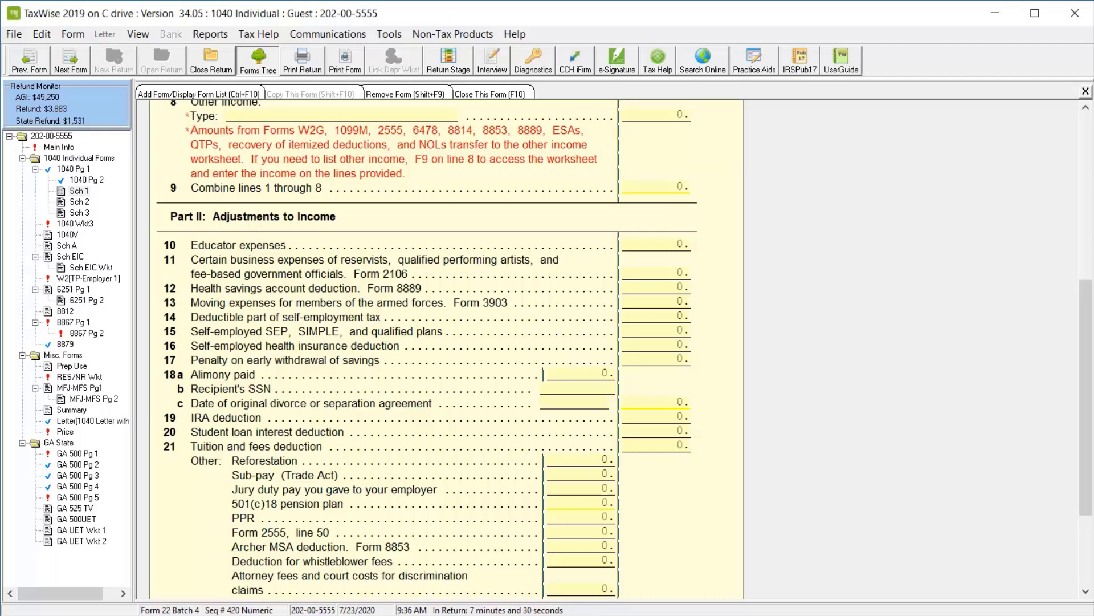
Create a linked 1040 Wkt2 student loan interest worksheet from Schedule 1 line 20.
{"action": "left_click", "coordinate": [656, 431]}
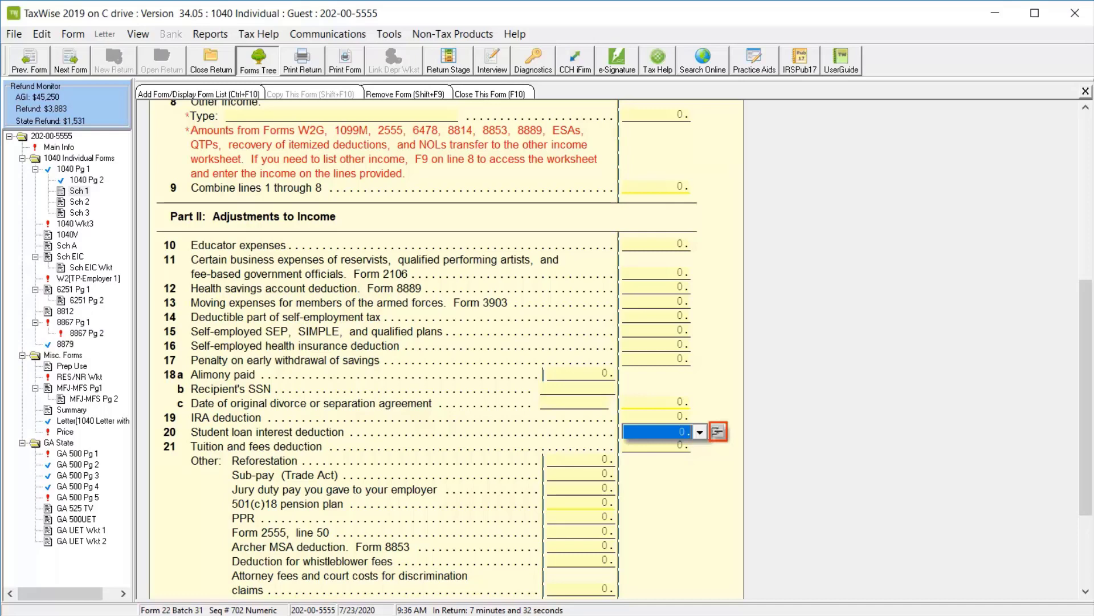
{"action": "key", "text": "F9"}
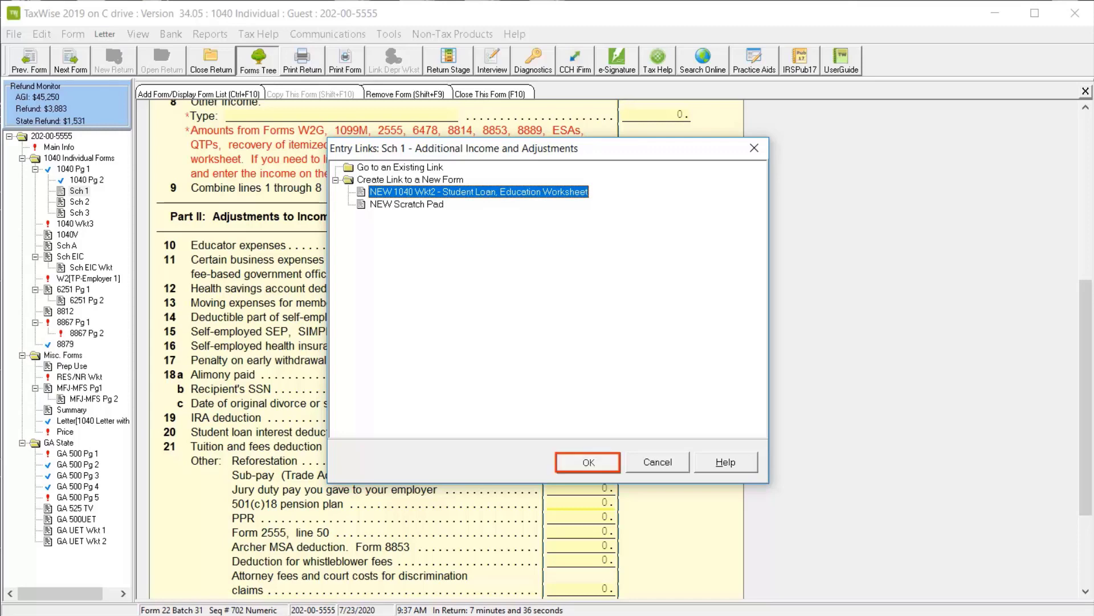
{"action": "key", "text": "Return"}
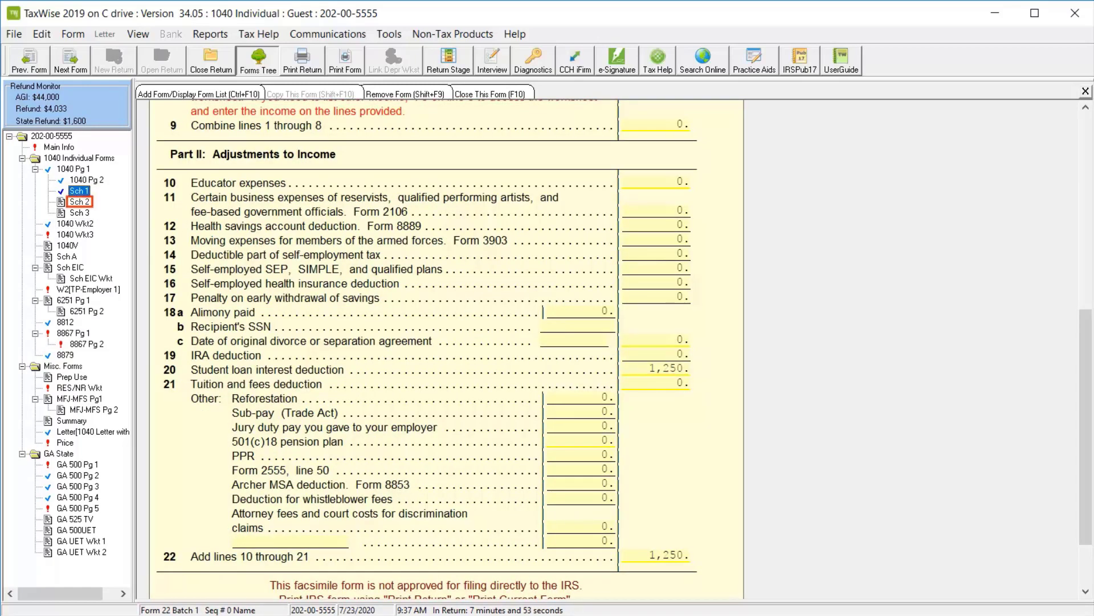
Review Schedule 2, then bring up Schedule 3, both with all lines at 0.
{"action": "left_click", "coordinate": [79, 201]}
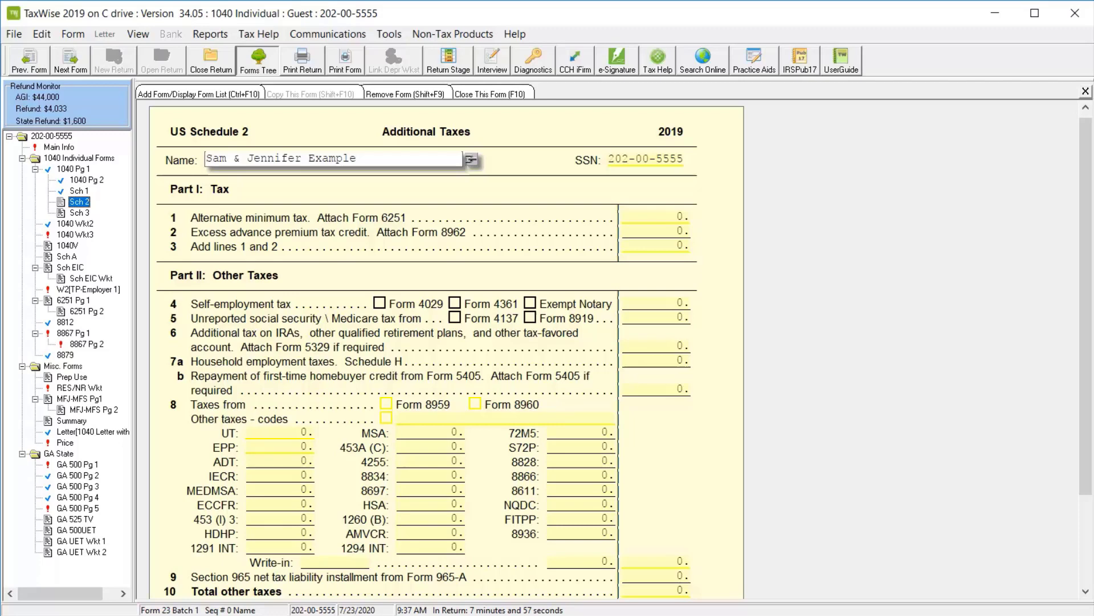
{"action": "left_click", "coordinate": [80, 212]}
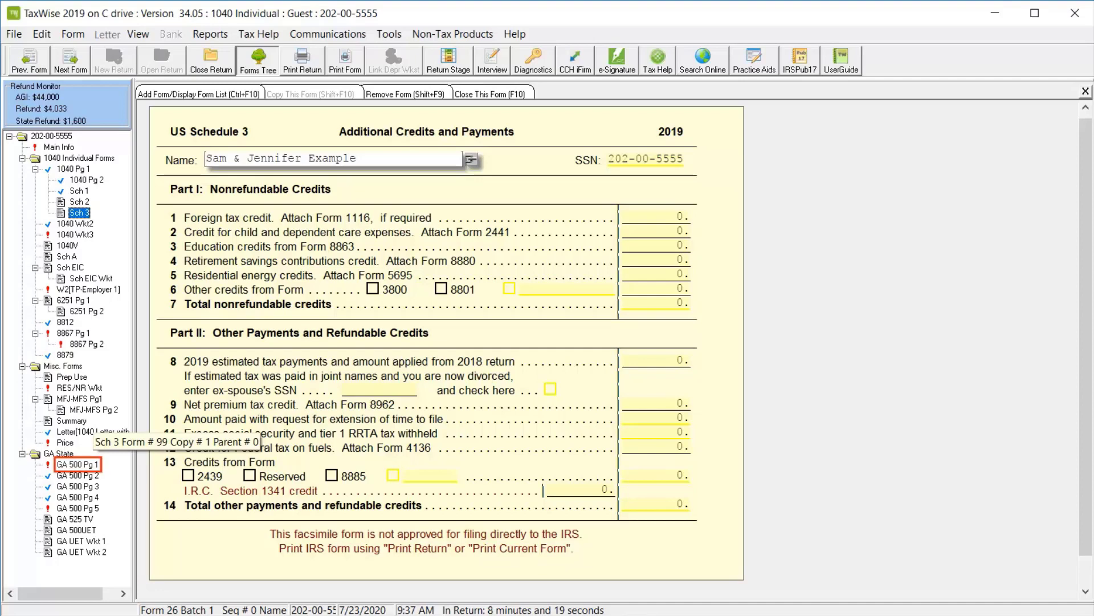
On Georgia 500 page 1, answer No to the address-change question.
{"action": "left_click", "coordinate": [77, 464]}
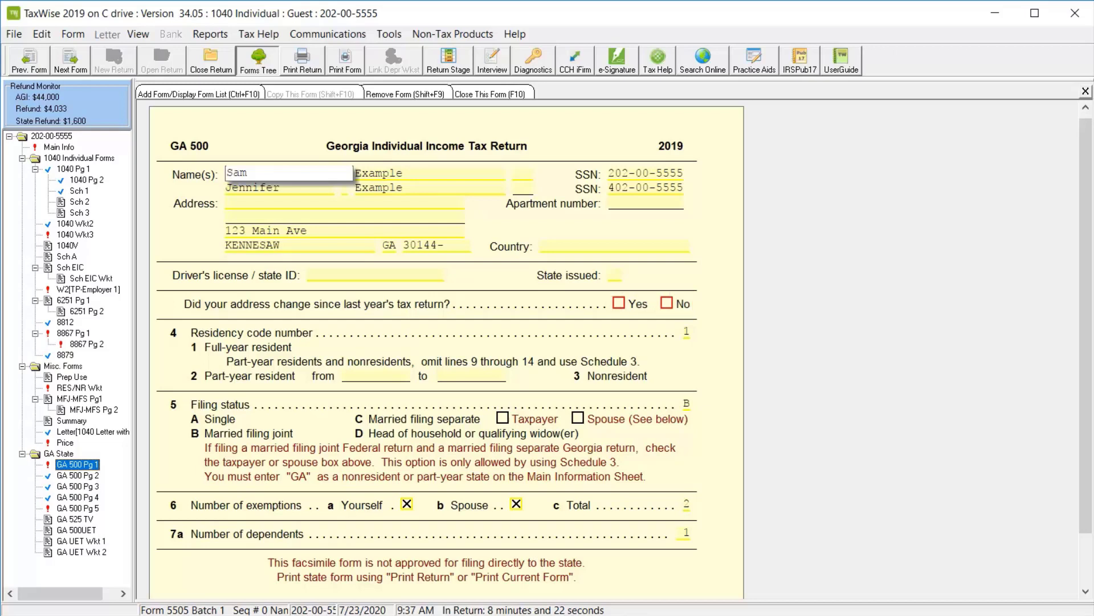
{"action": "left_click", "coordinate": [666, 303]}
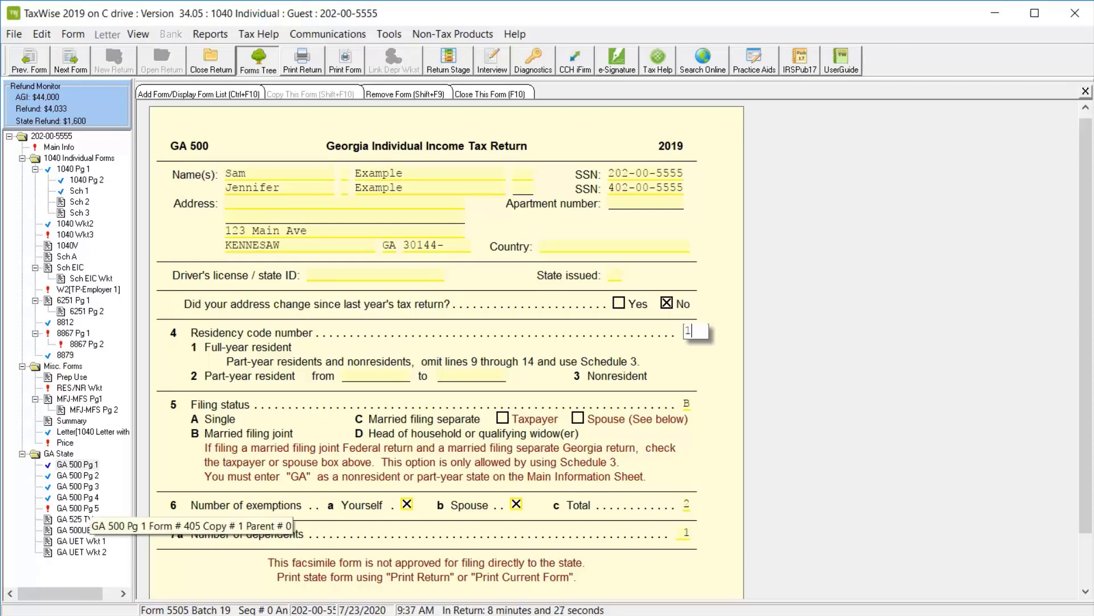
On Georgia 500 page 5, take the 1,600 refund by paper check and authorize the department to discuss the return with the preparer.
{"action": "left_click", "coordinate": [78, 508]}
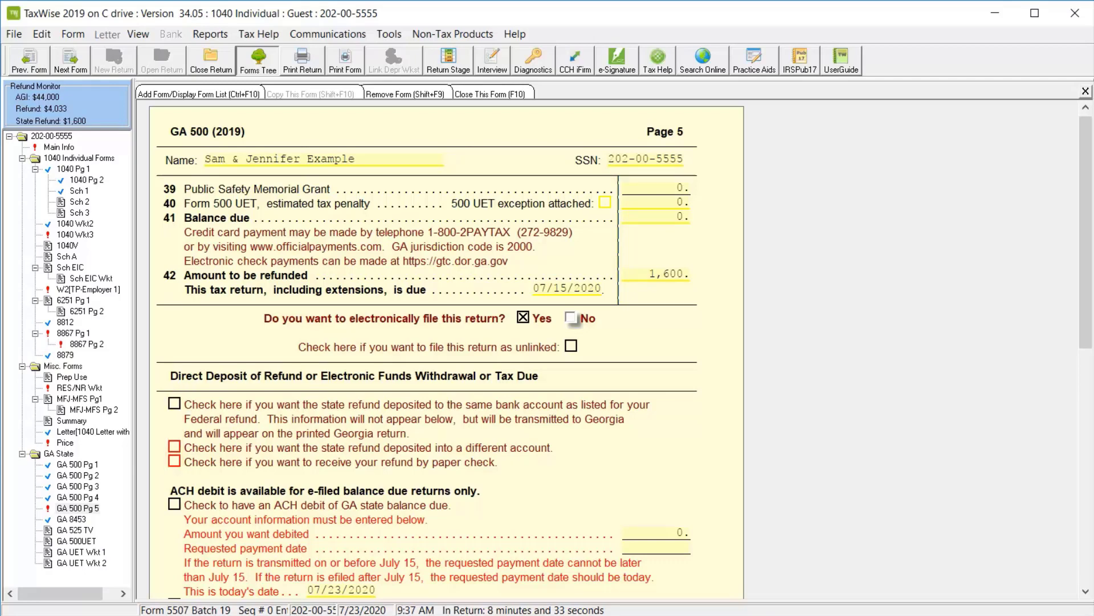
{"action": "scroll", "coordinate": [1081, 458], "scroll_direction": "down", "scroll_amount": 8}
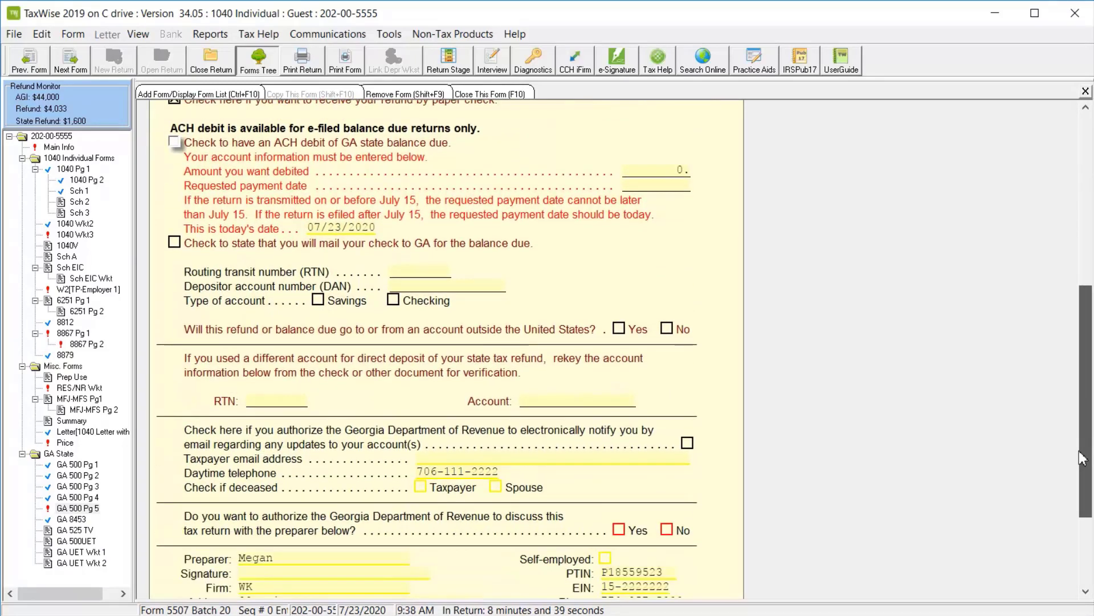
{"action": "left_click_drag", "start_coordinate": [1081, 458], "coordinate": [1079, 485]}
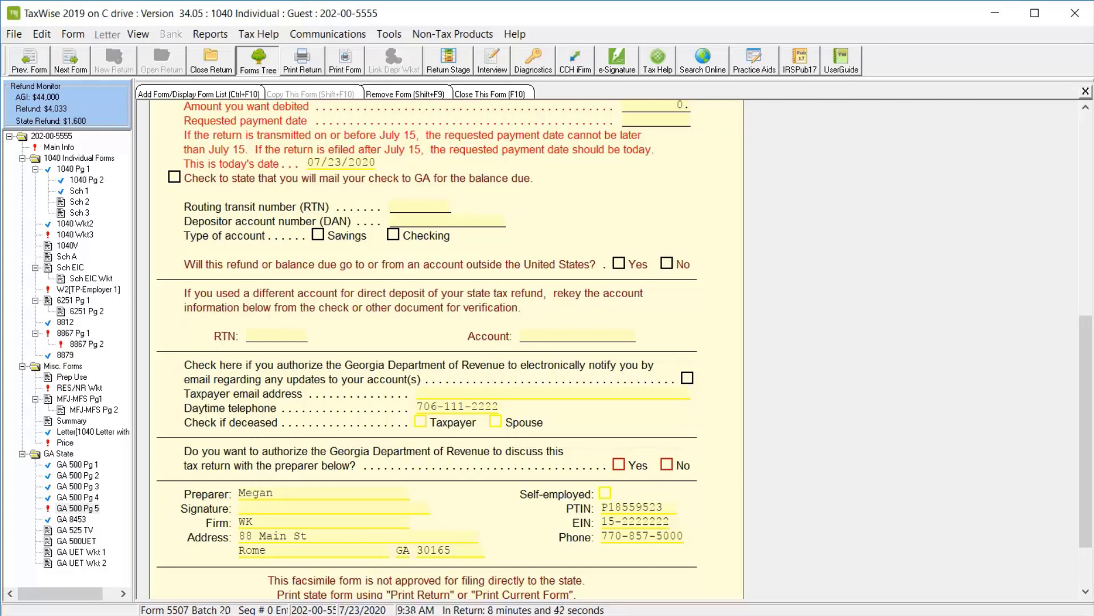
{"action": "key", "text": "x"}
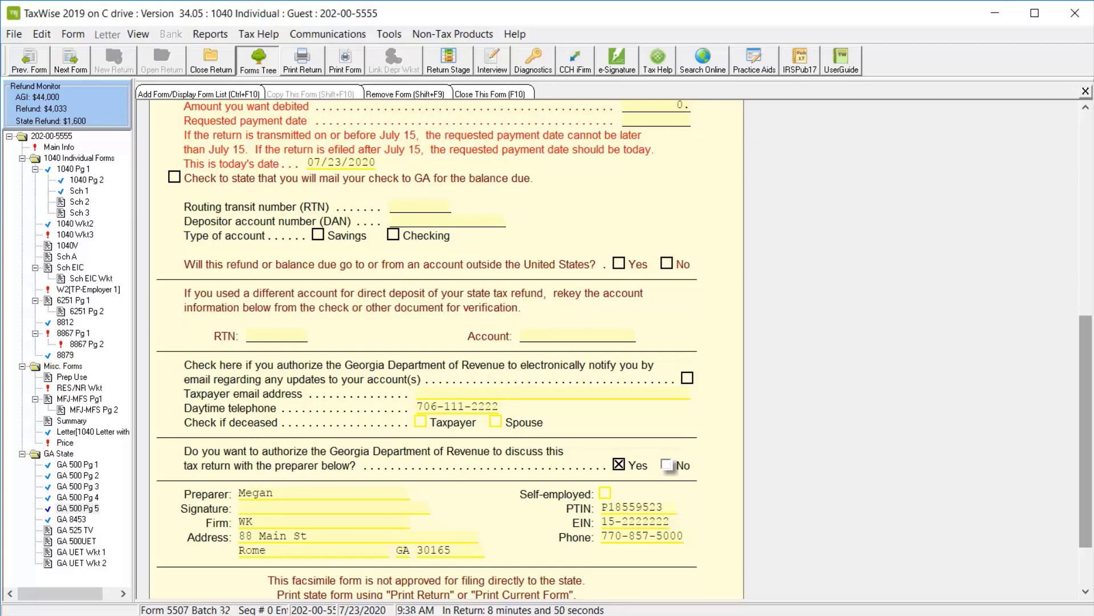
{"action": "scroll", "coordinate": [426, 342], "scroll_direction": "up", "scroll_amount": 8}
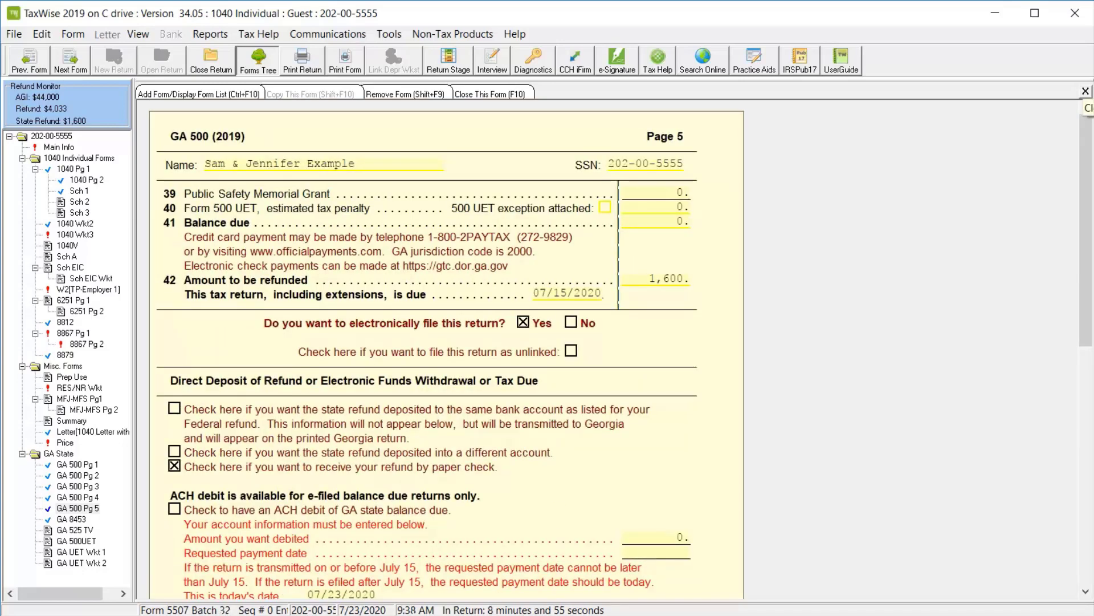